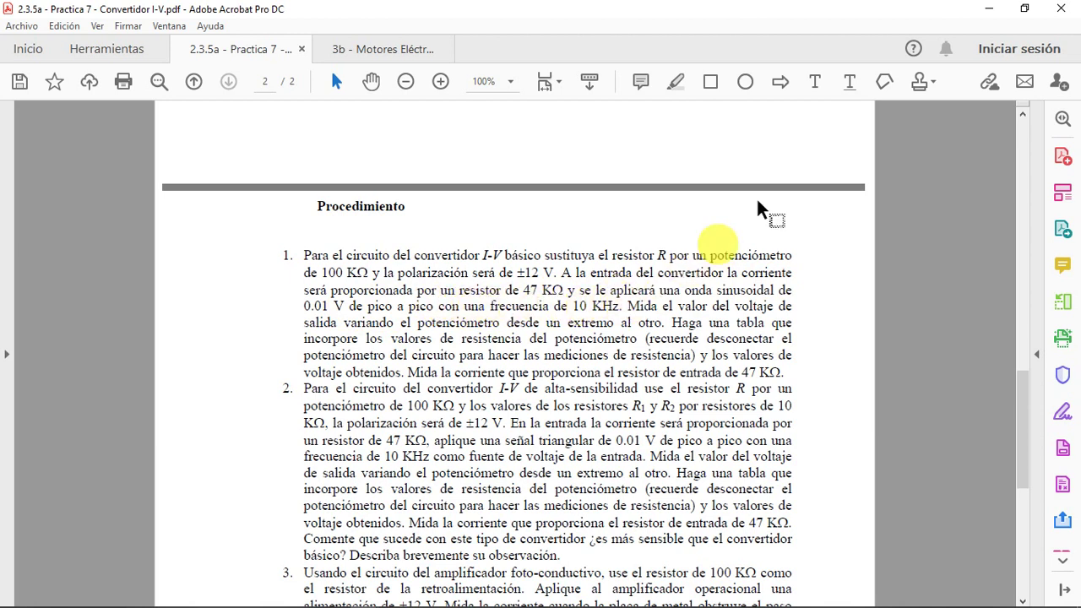
Compare point 1 of the Practica 7 procedure in the PDF with the basic I-V converter schematic in Proteus.
left_click(987, 8)
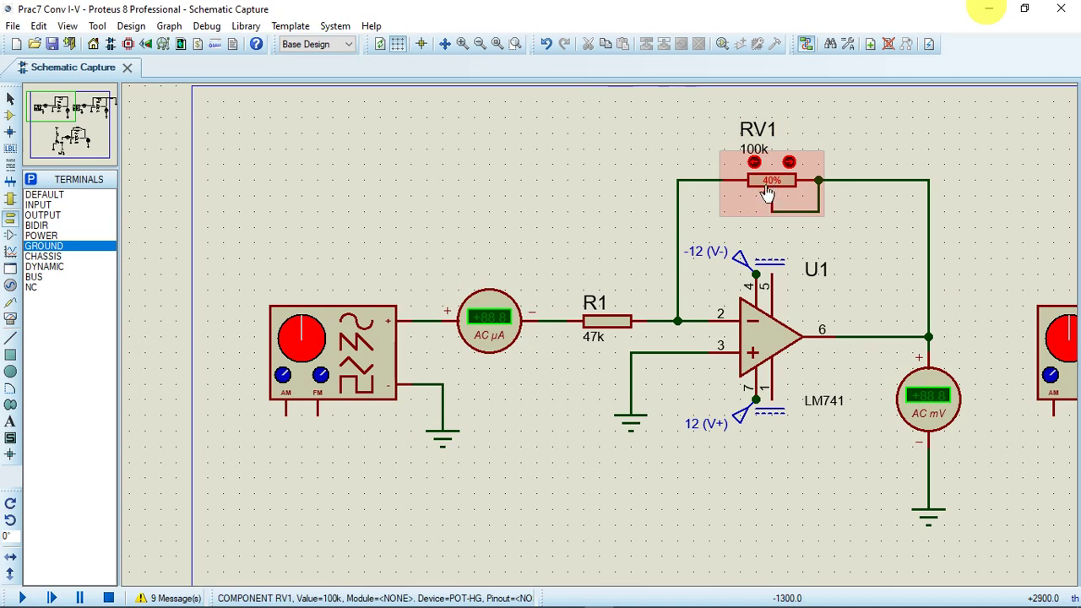
mouse_move(591, 600)
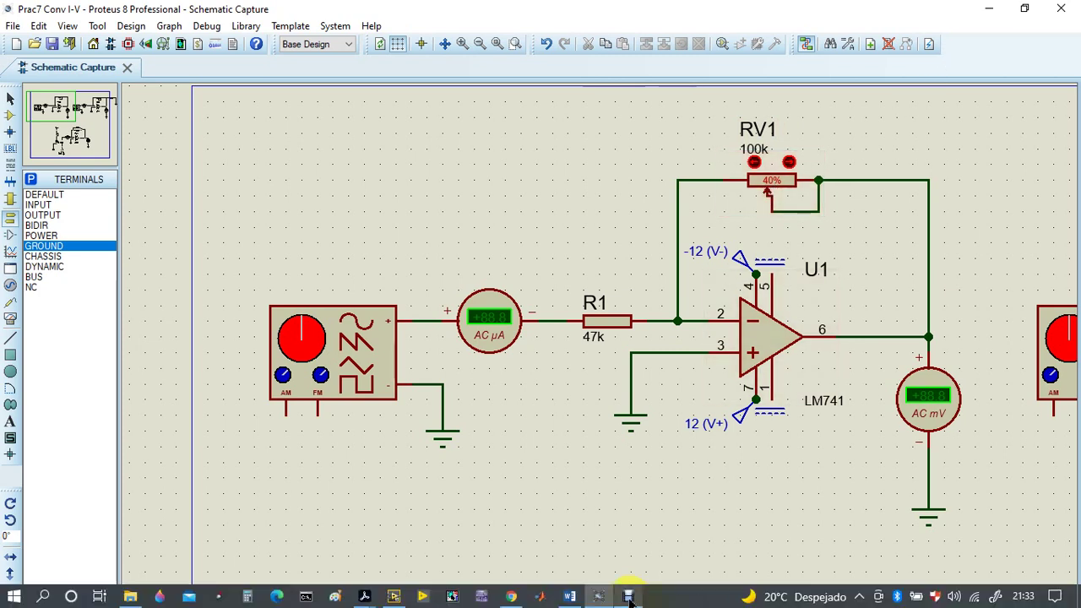
mouse_move(363, 598)
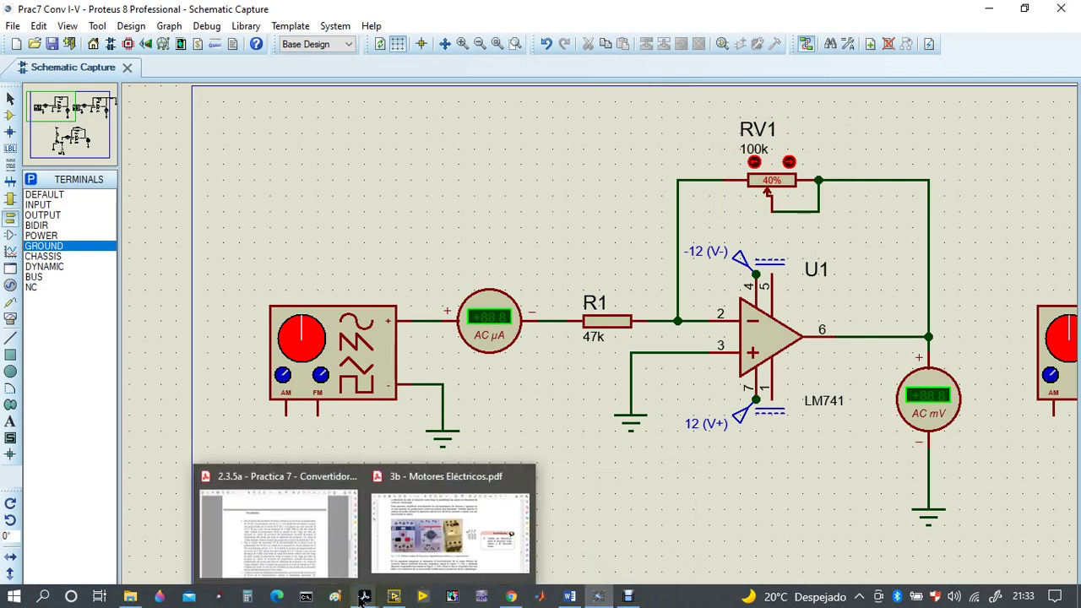
left_click(330, 548)
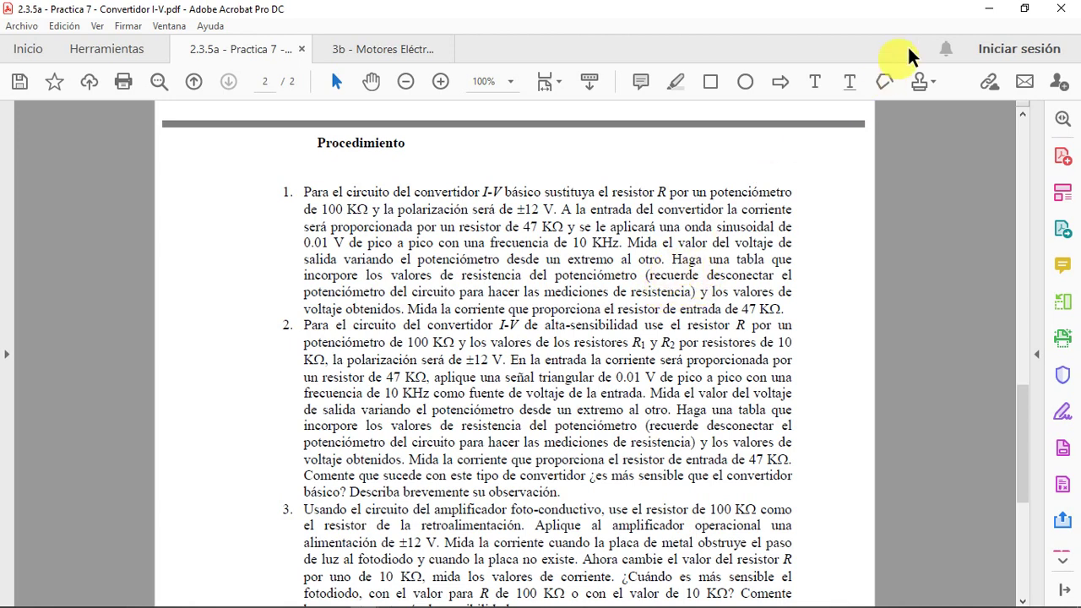
left_click(986, 8)
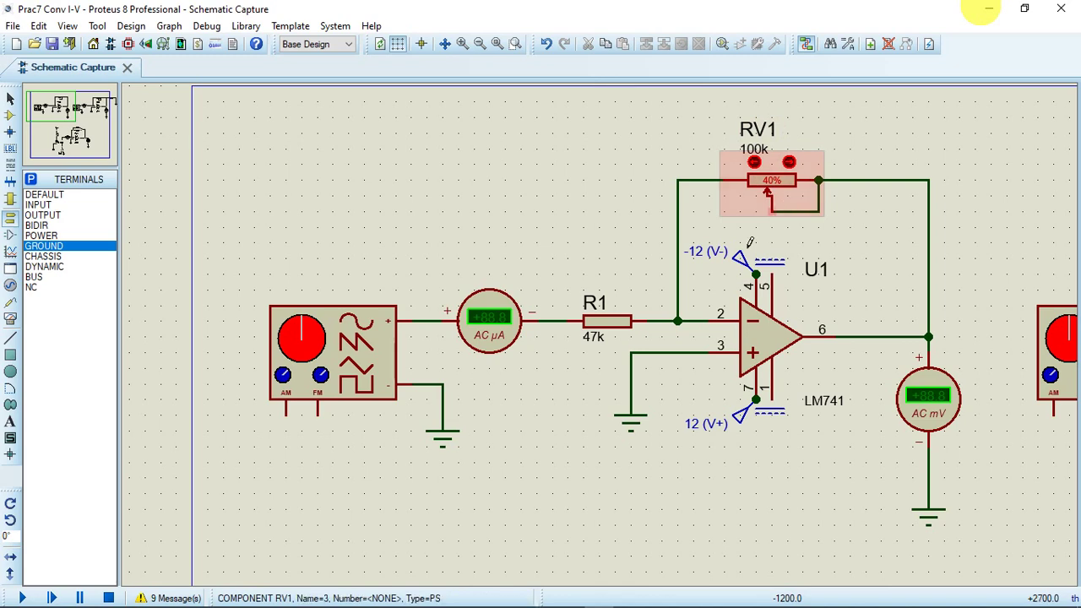
mouse_move(595, 601)
mouse_move(363, 595)
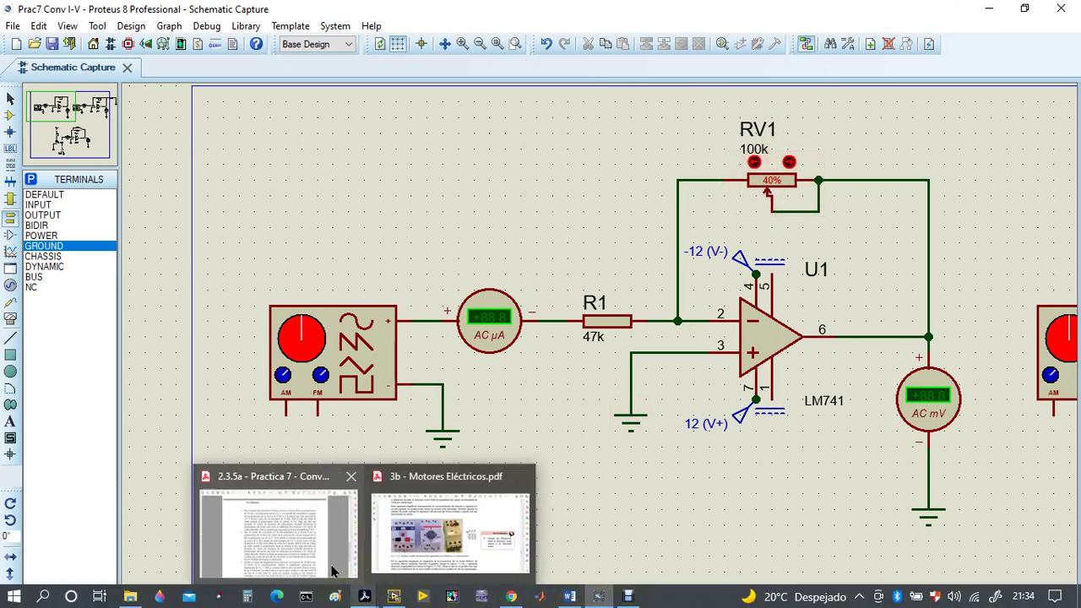
left_click(317, 557)
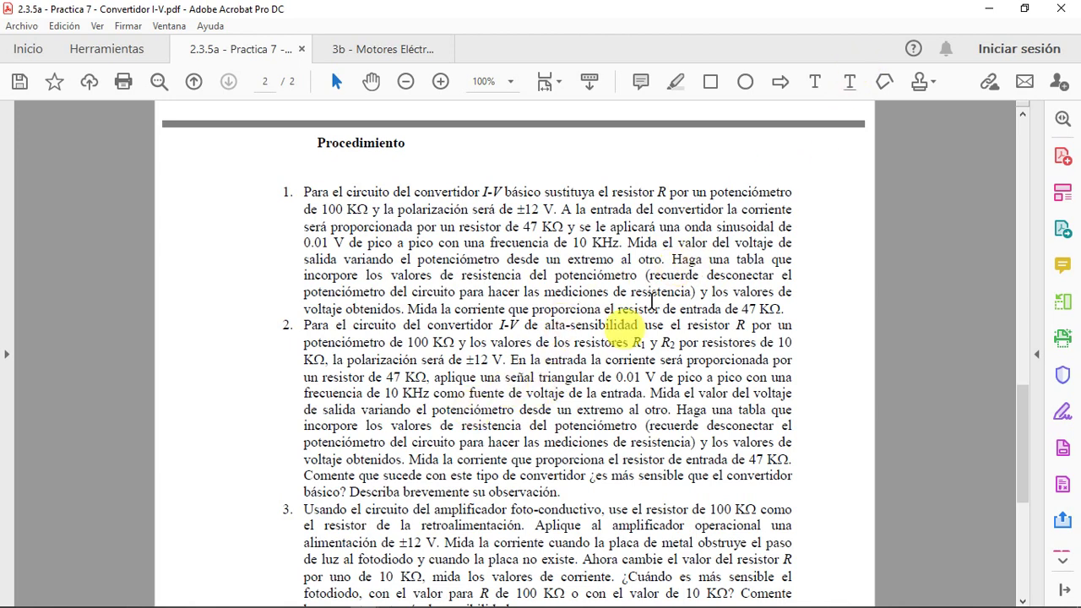
mouse_move(251, 583)
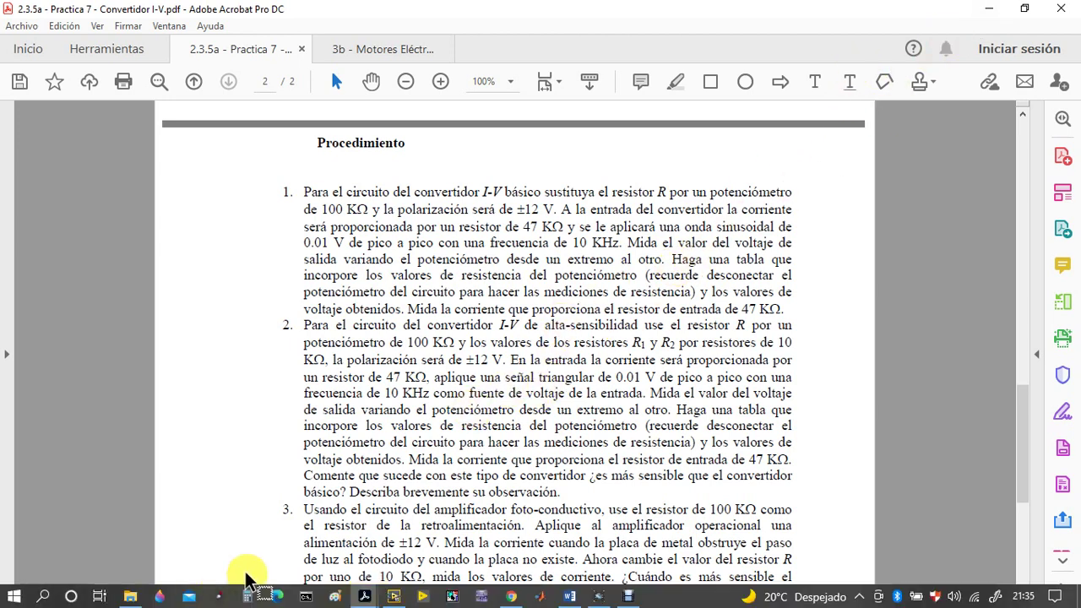
mouse_move(366, 600)
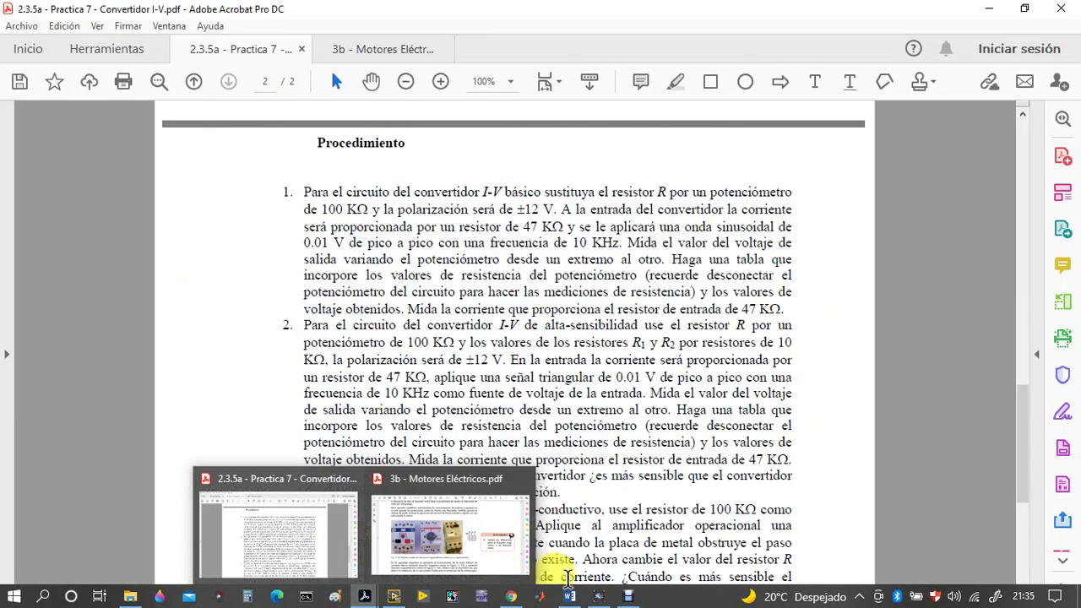
Switch to Proteus, run the simulation and raise potentiometer RV1 in the basic I-V converter to 100%.
left_click(597, 596)
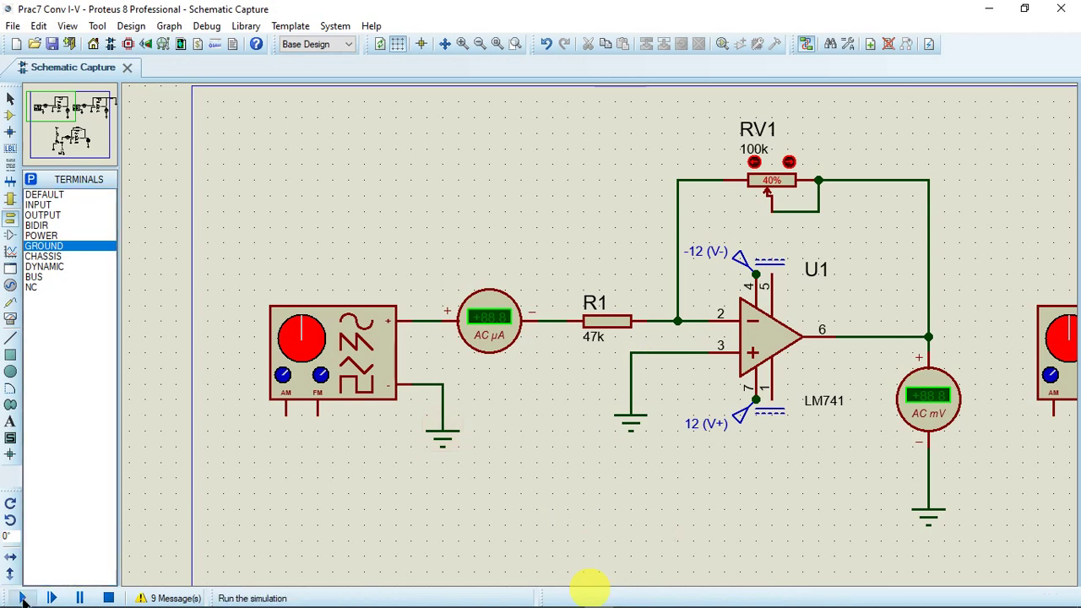
left_click(23, 598)
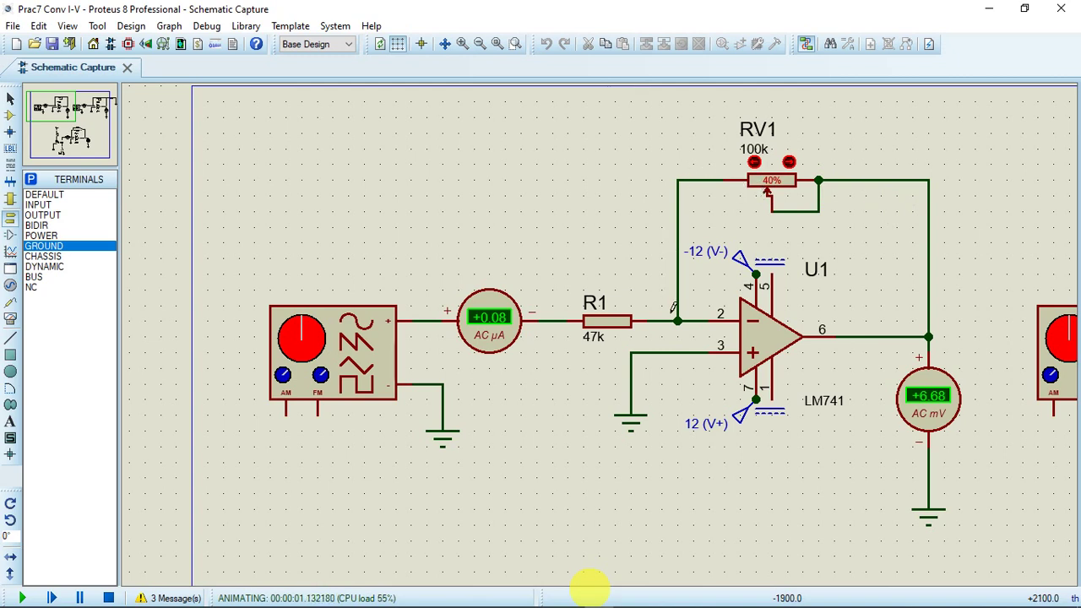
left_click(785, 200)
left_click_drag(792, 186, 798, 180)
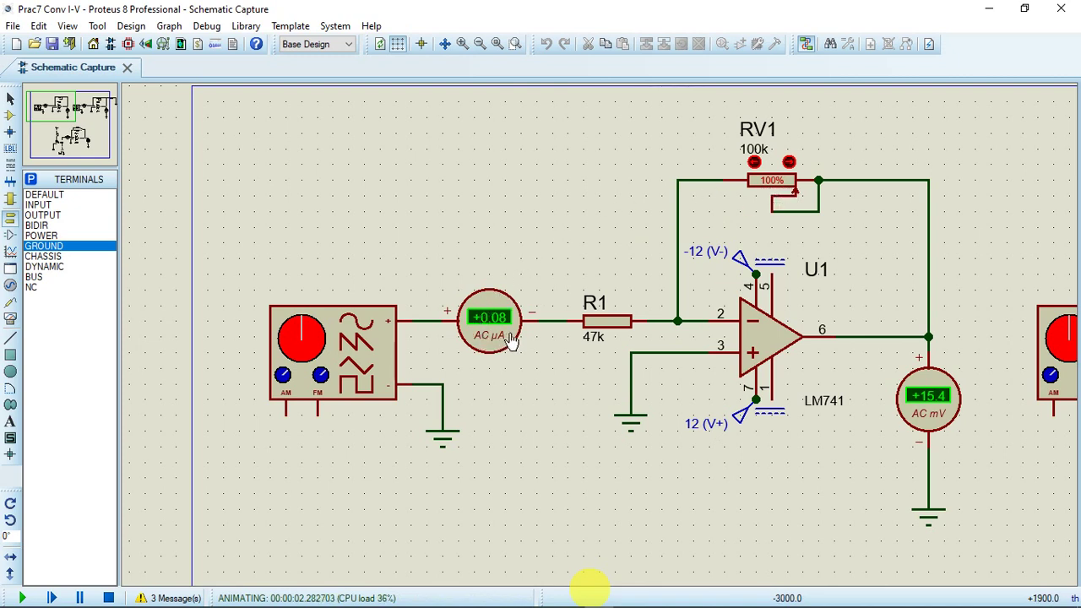
Sweep potentiometer RV1 down to 0% and back up to 98% while the simulation runs.
left_click(755, 164)
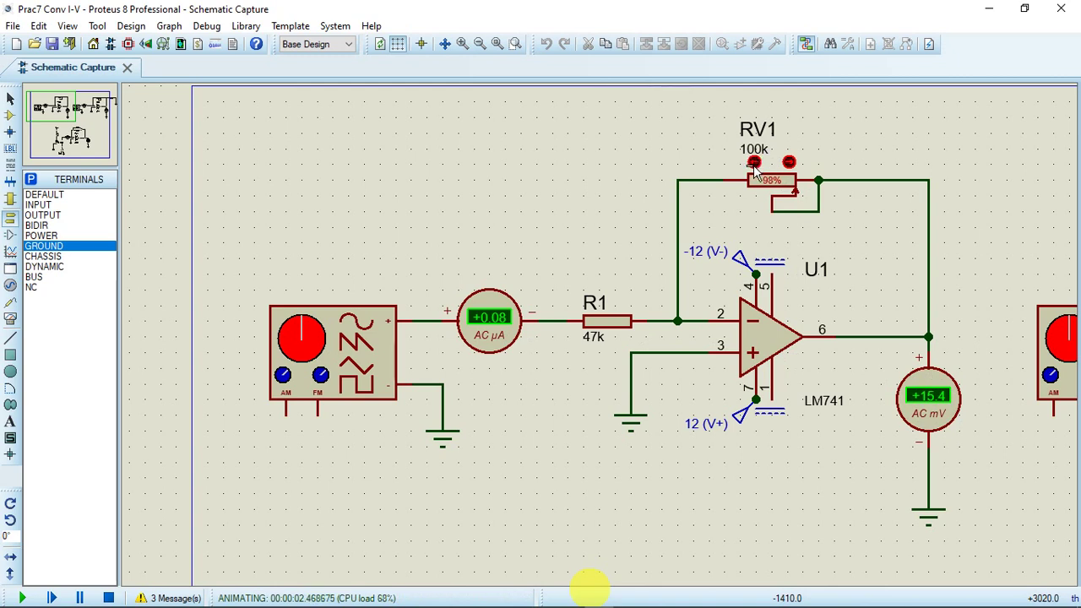
left_click(754, 166)
left_click_drag(792, 187, 649, 190)
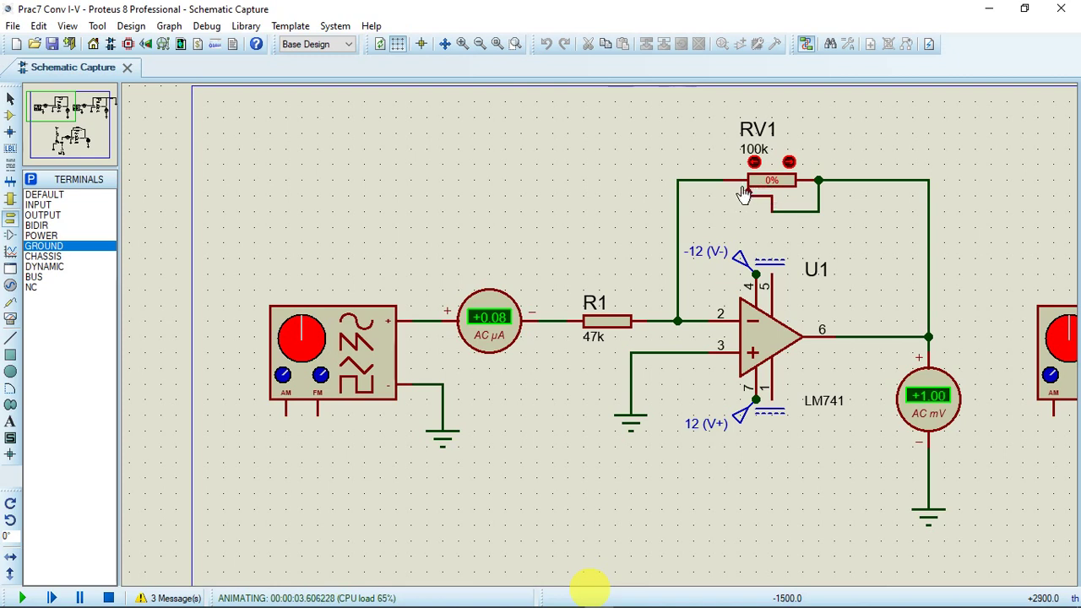
left_click_drag(747, 191, 799, 183)
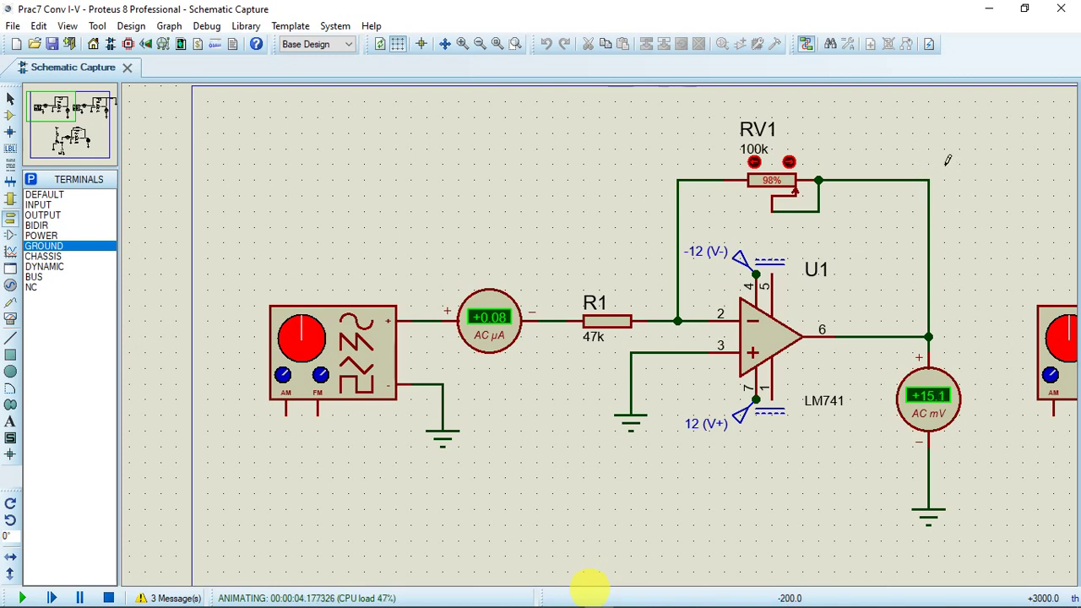
In the high-sensitivity converter, sweep potentiometer RV2 to its opposite end and back to 100%.
left_click(44, 114)
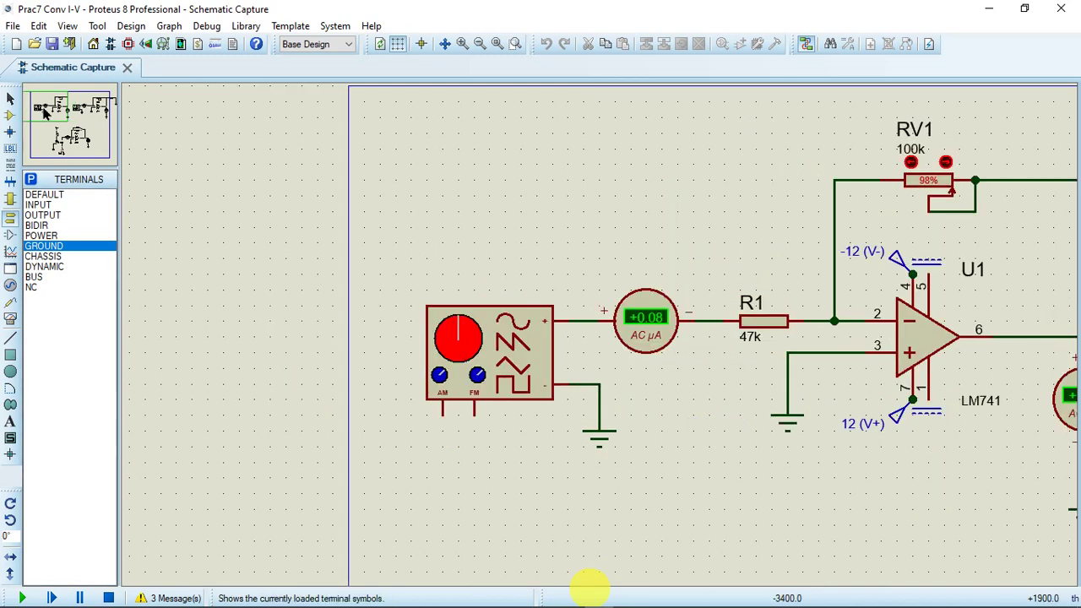
left_click_drag(44, 114, 99, 108)
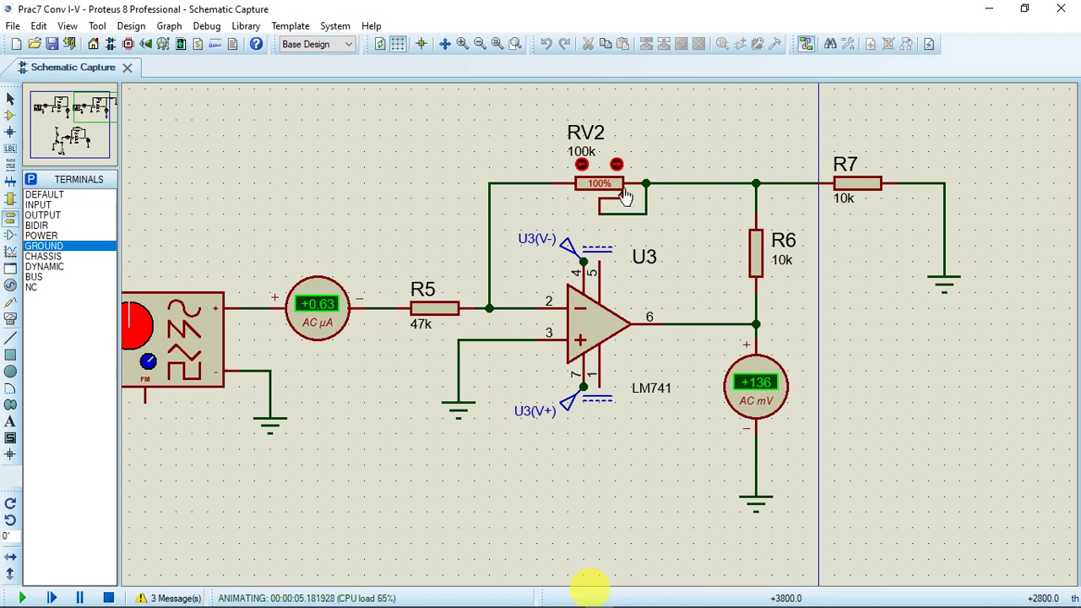
left_click_drag(625, 194, 574, 194)
left_click_drag(577, 197, 627, 203)
Switch to the practice PDF and examine procedure points 3 and 4 and the photodiode detector circuits in Figura 2.
left_click(988, 10)
scroll(508, 435, "down", 1)
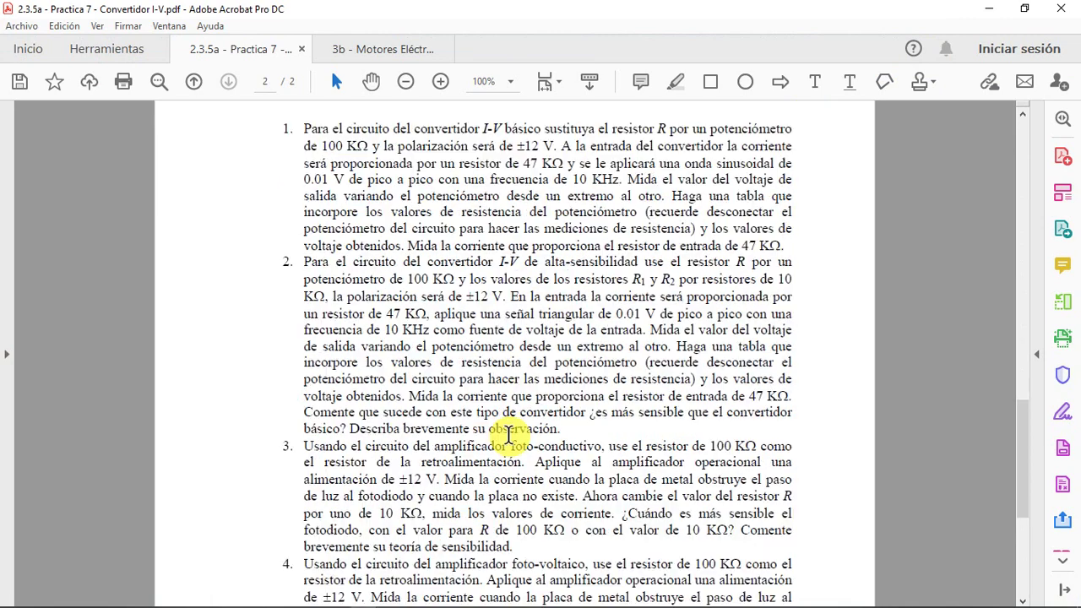
scroll(509, 435, "down", 4)
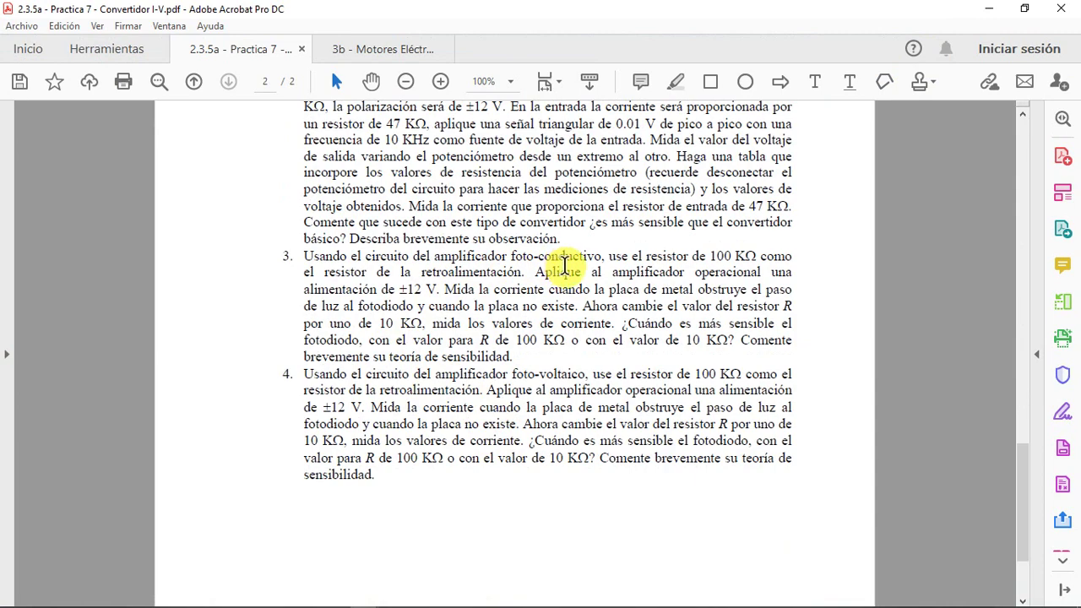
scroll(564, 264, "up", 15)
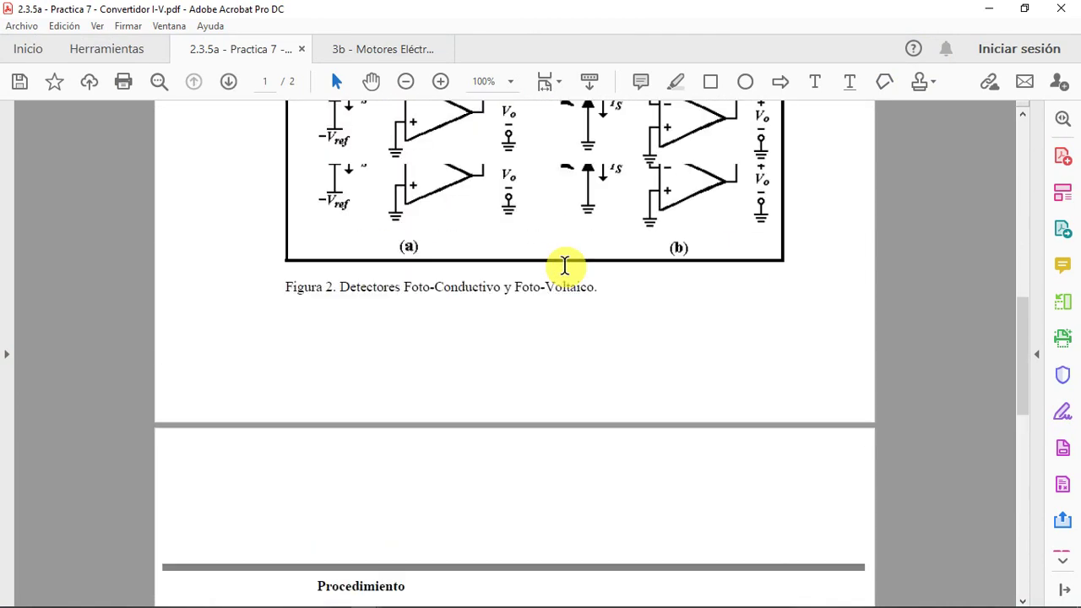
scroll(564, 265, "up", 2)
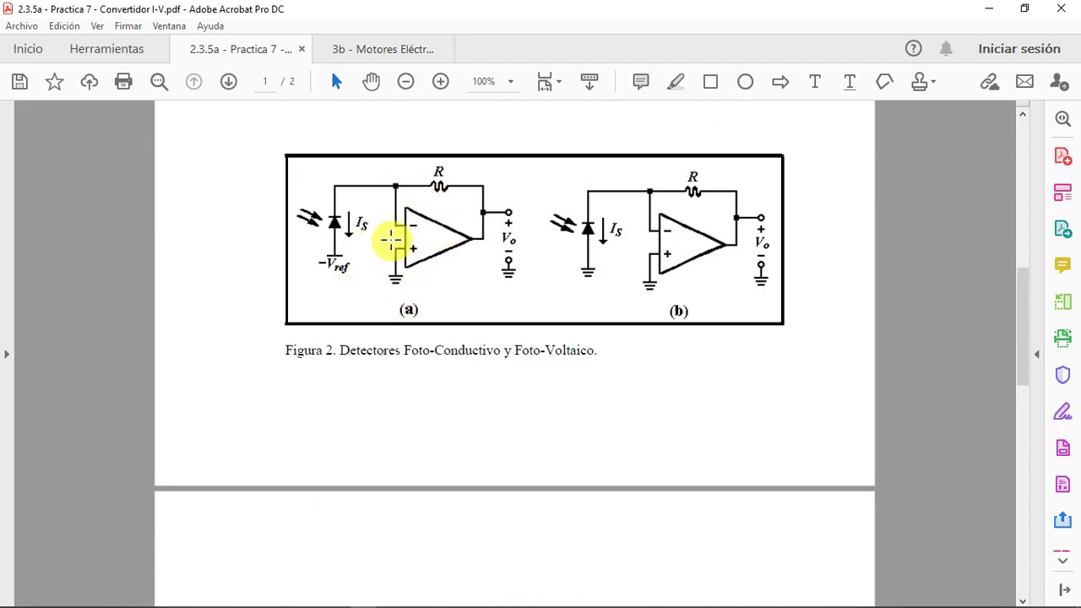
scroll(461, 355, "down", 15)
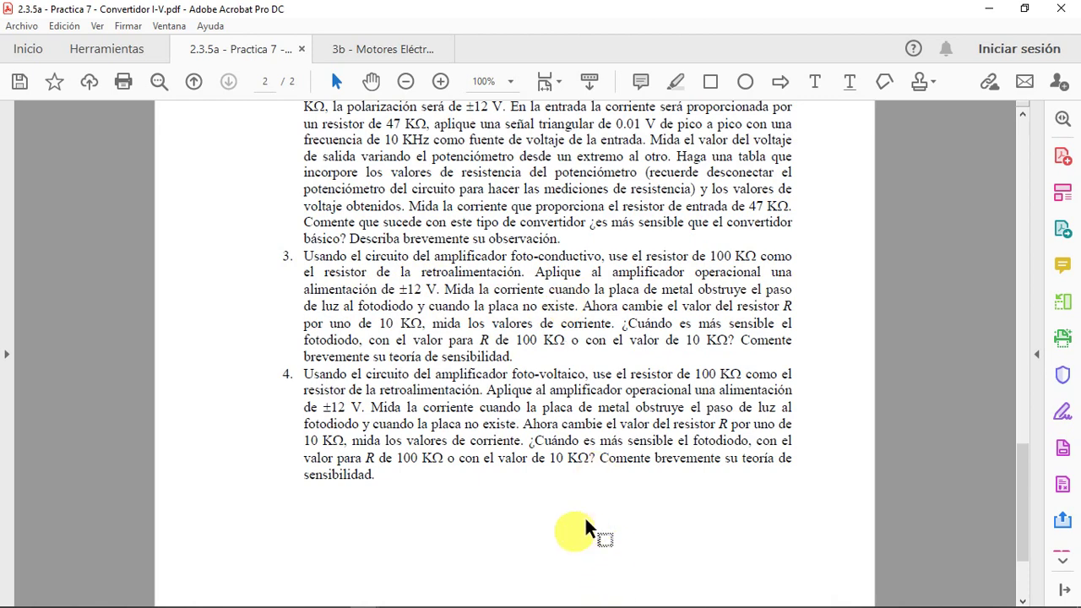
Return to Proteus, stop the simulation and check the voltage setting of the photodiode circuit's SW3(NO) DC generator.
mouse_move(546, 603)
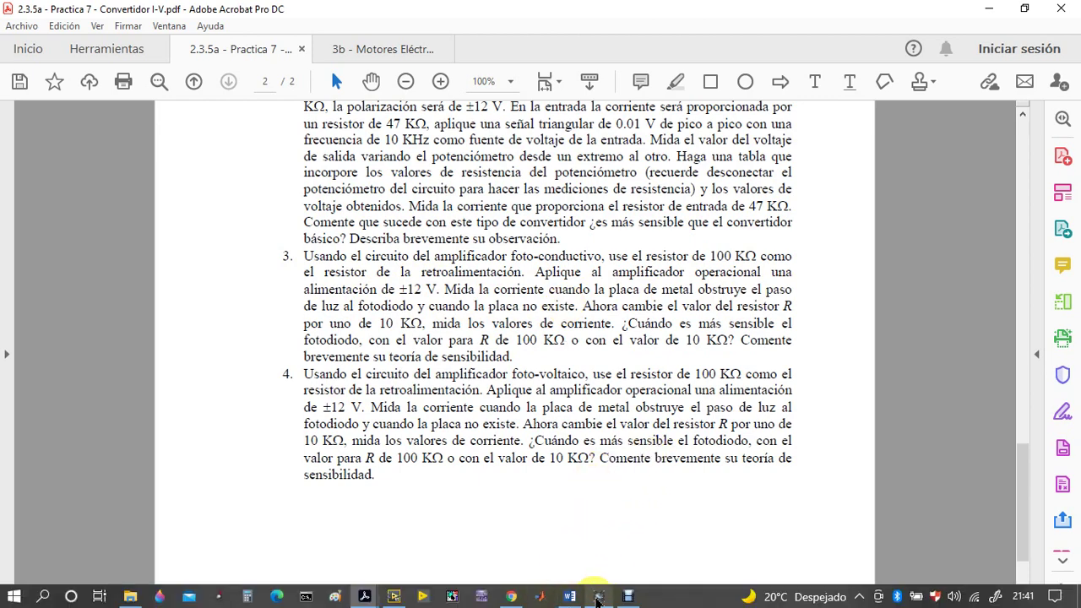
left_click(598, 600)
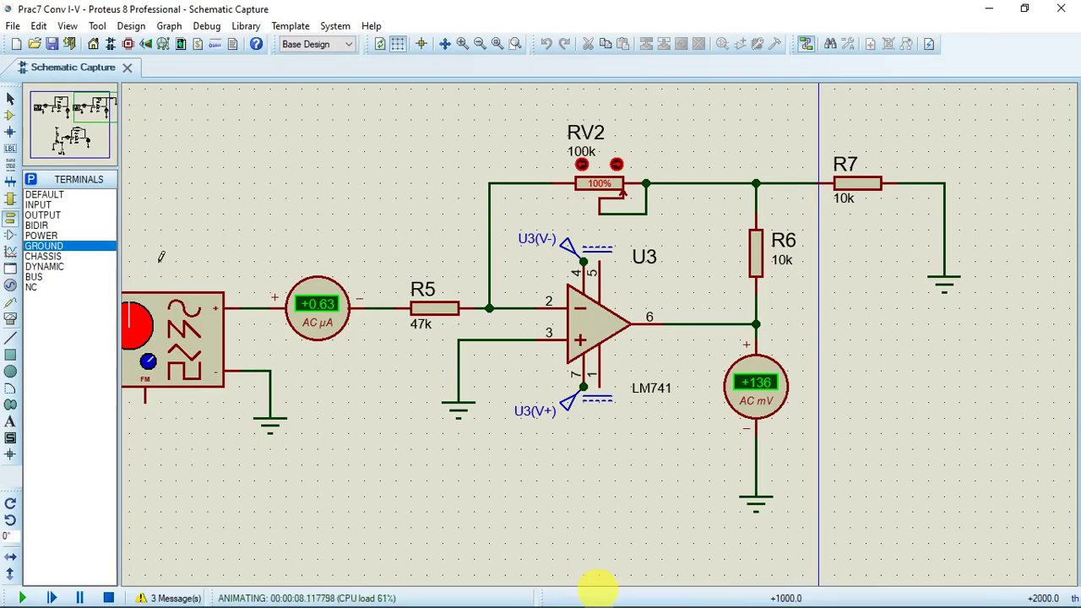
left_click(98, 102)
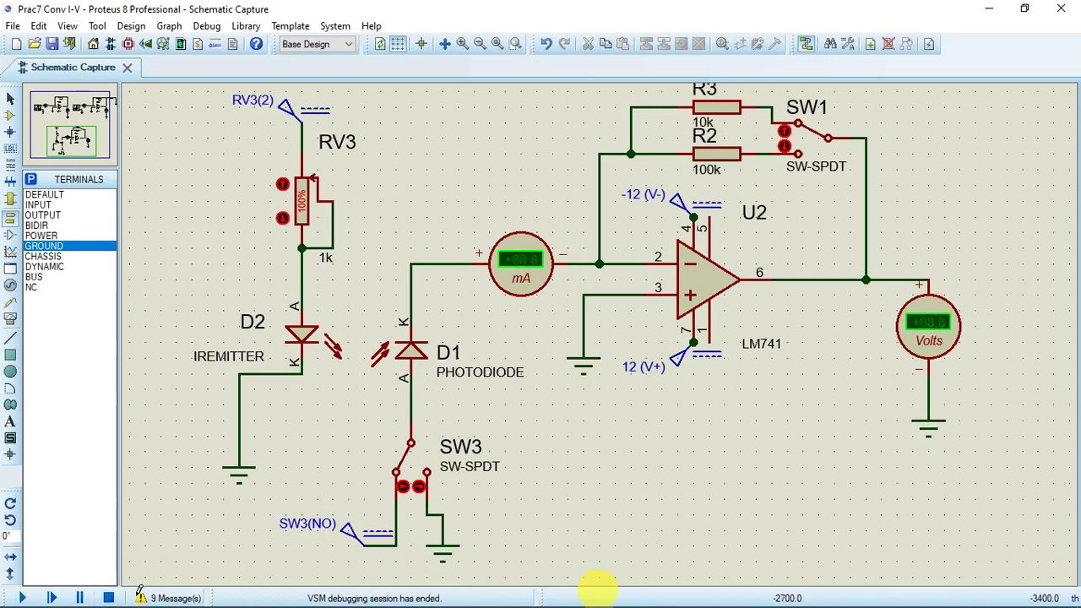
double_click(298, 532)
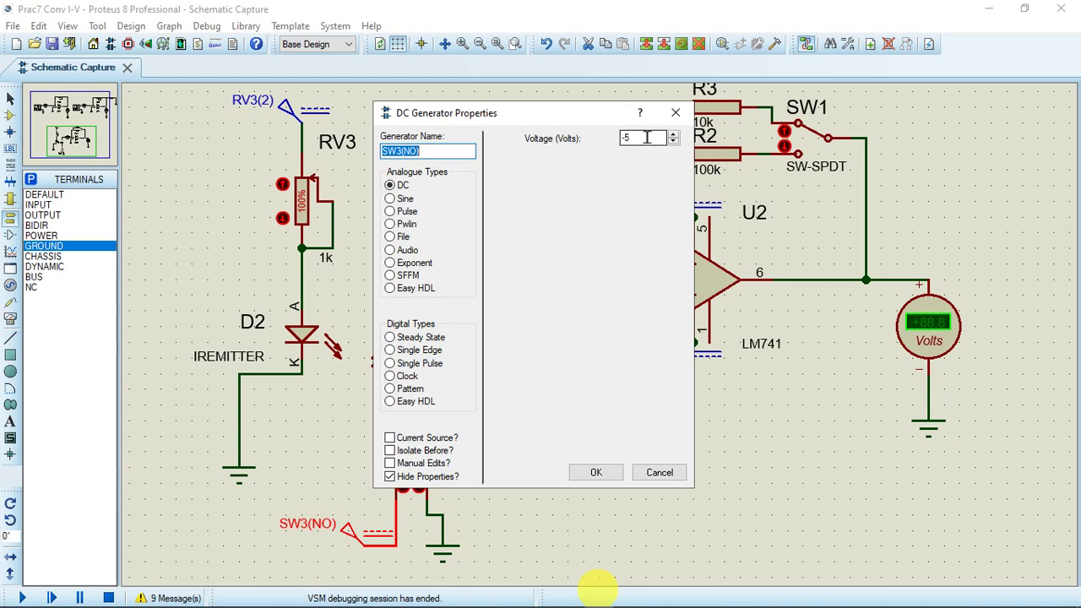
left_click(591, 472)
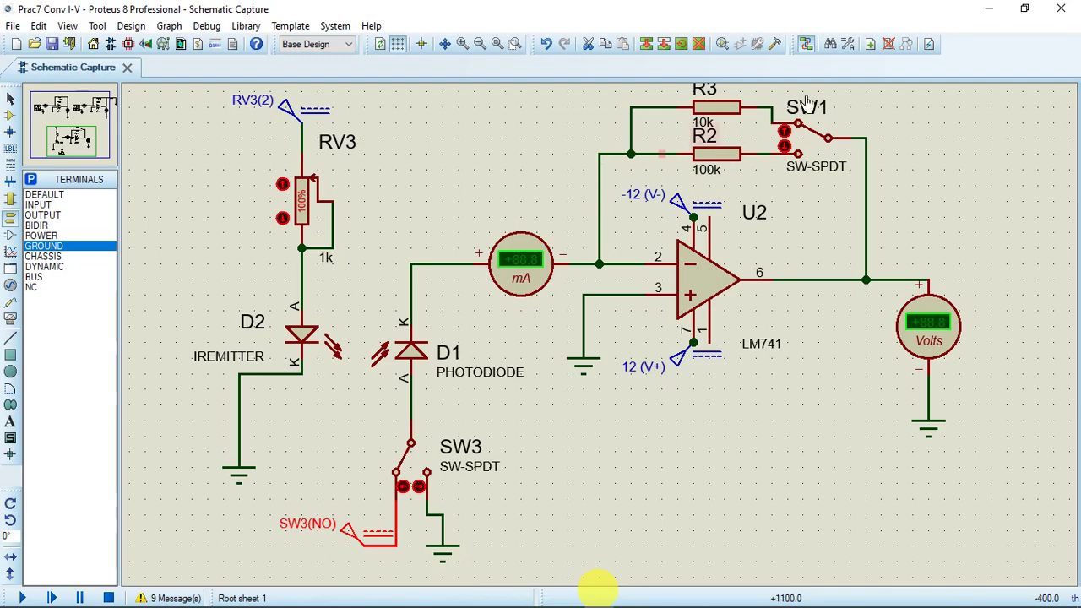
Review point 3 of the PDF procedure against the photodiode circuit's feedback resistors R2 and R3, and return to the schematic.
left_click(989, 9)
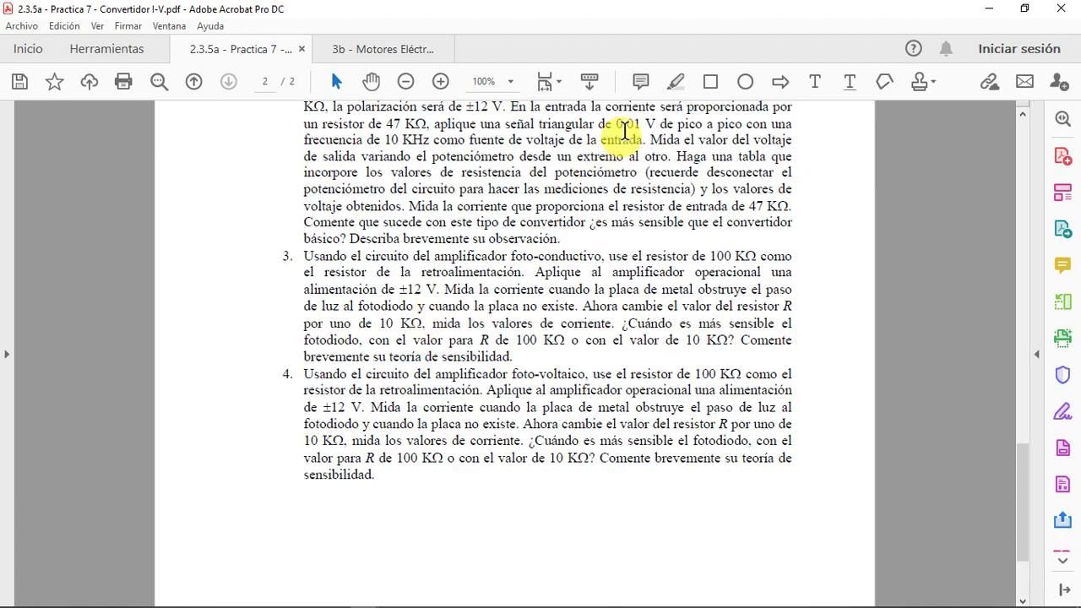
left_click(999, 16)
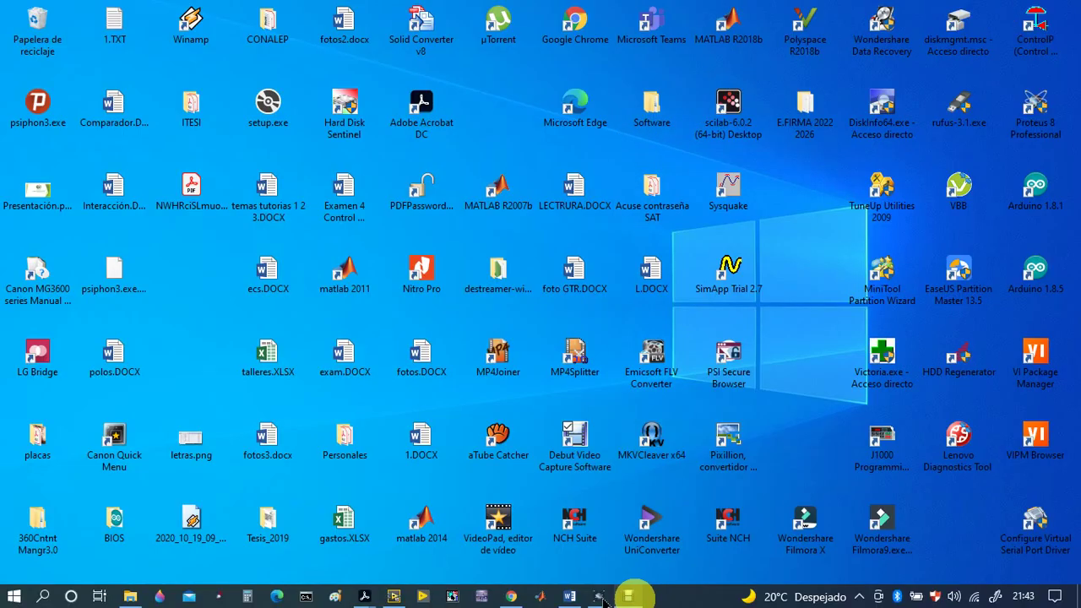
left_click(598, 596)
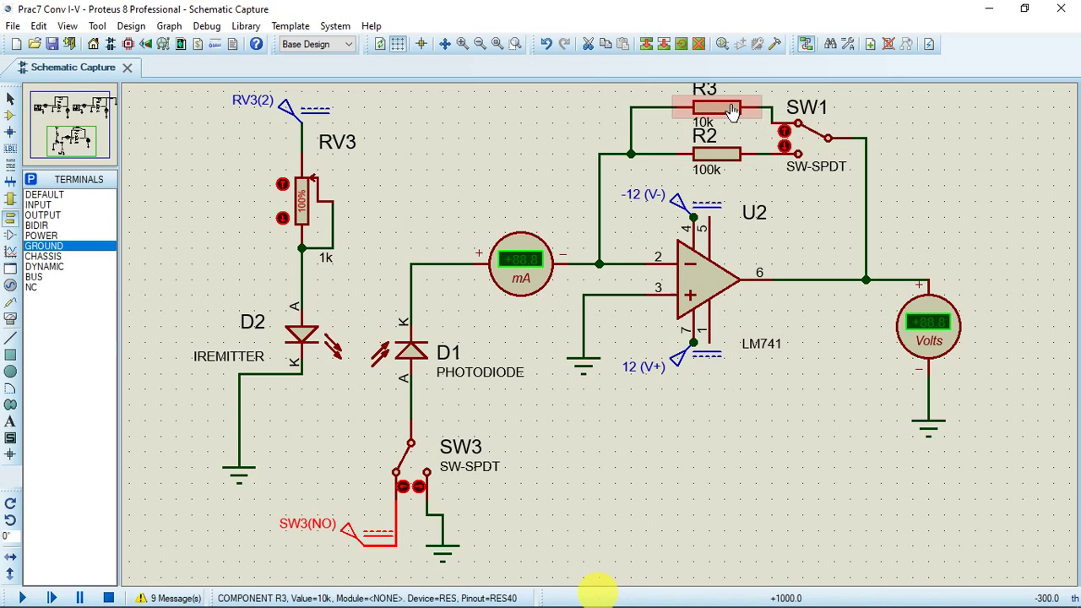
left_click(986, 12)
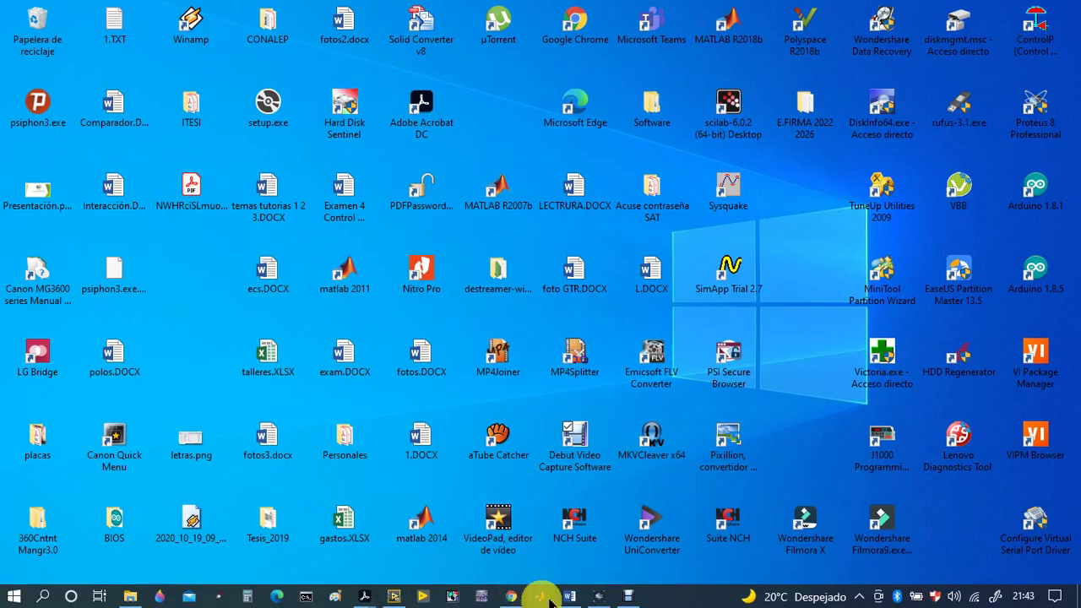
left_click(598, 596)
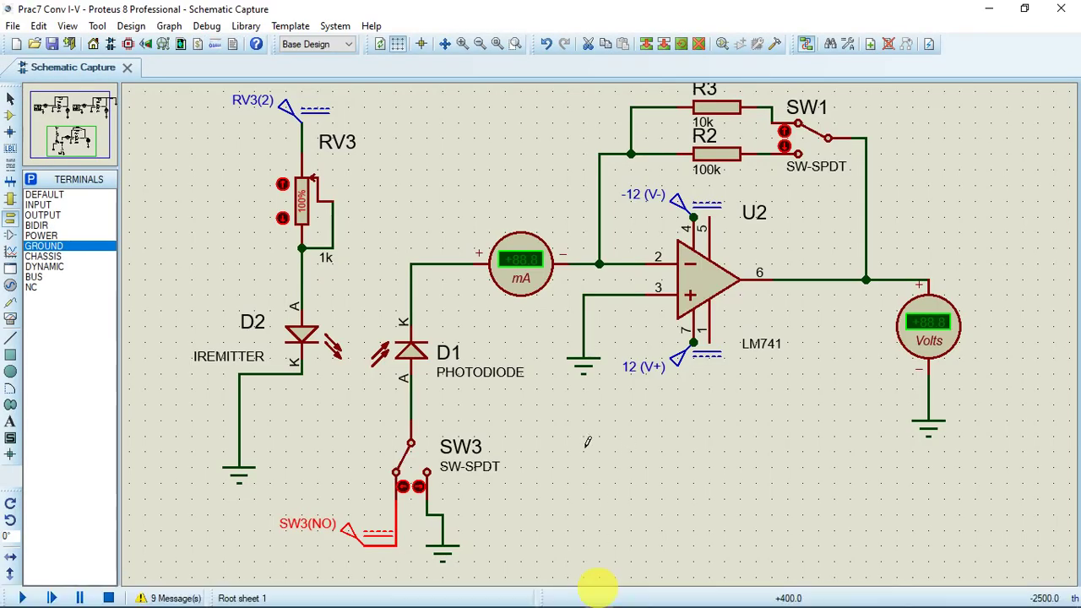
mouse_move(363, 596)
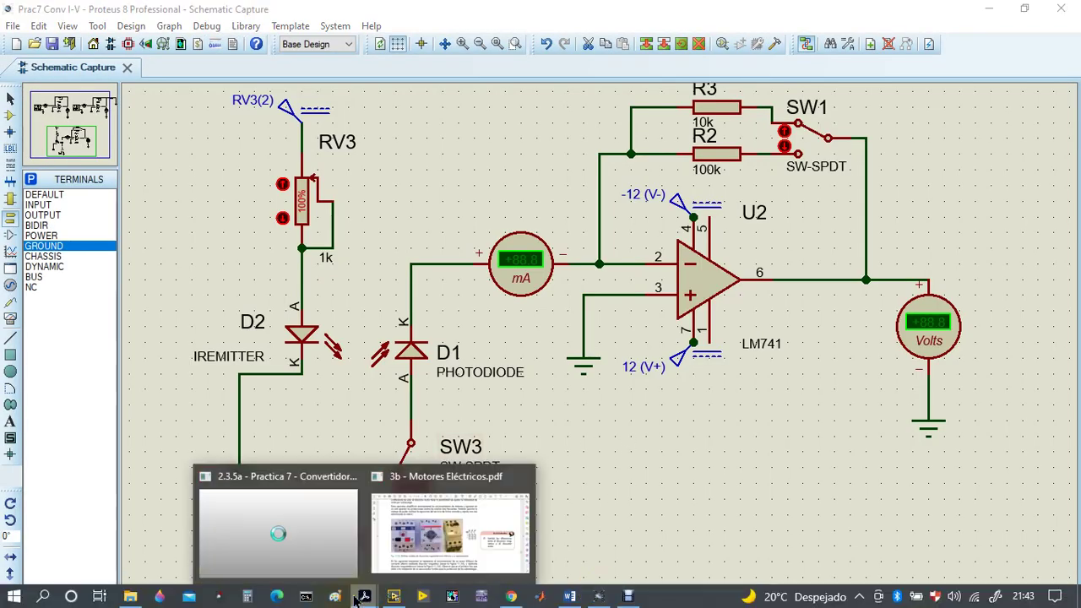
left_click(319, 558)
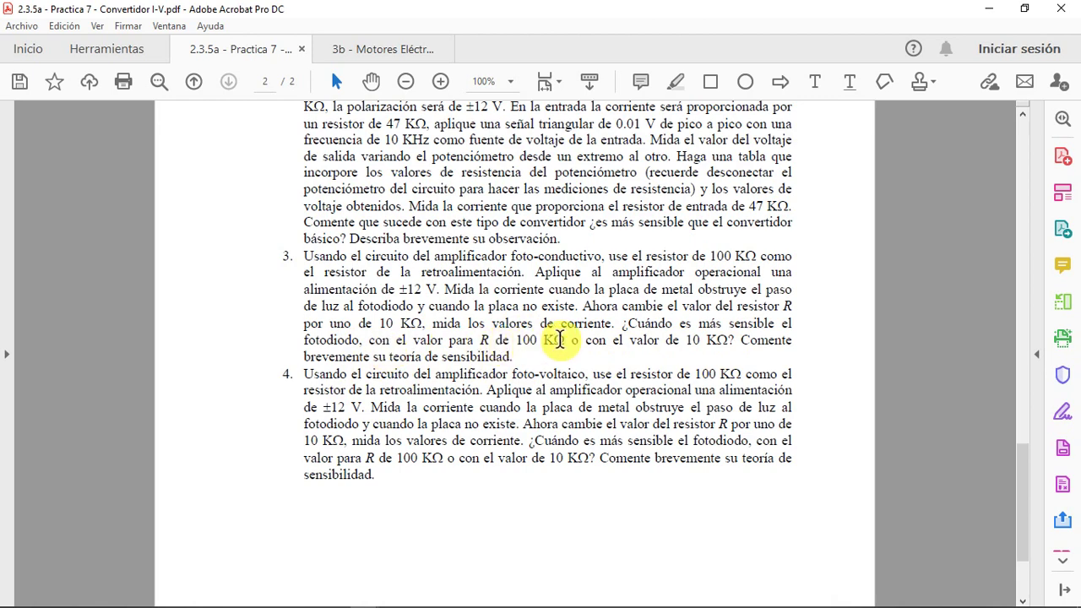
left_click(993, 8)
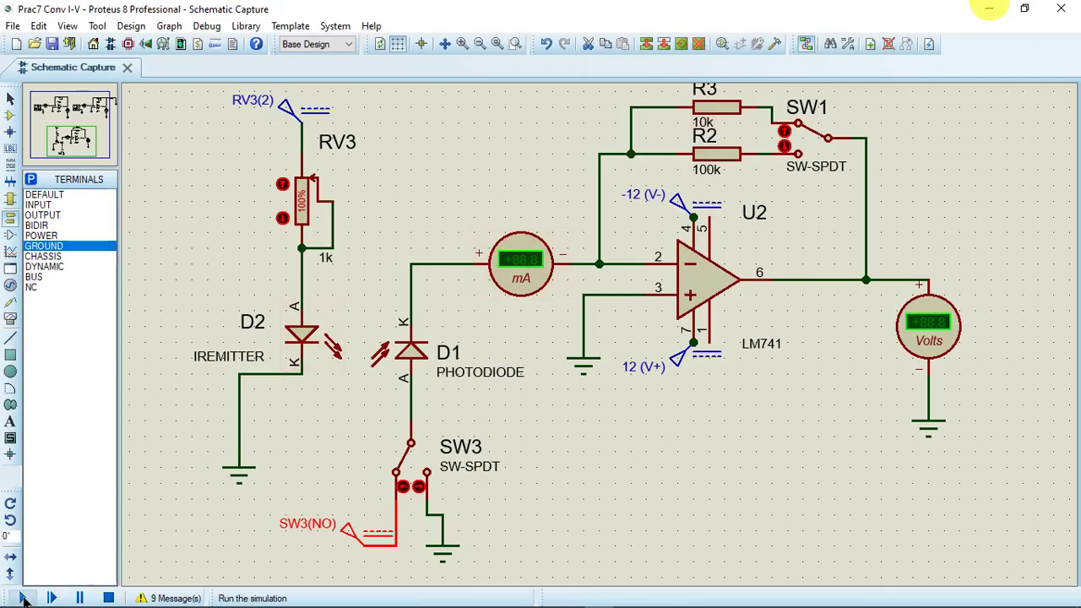
Simulate the photodiode circuit with SW1 set to the 100k feedback resistor R2, sweeping RV3 down to 1% and back to 100%.
left_click(26, 597)
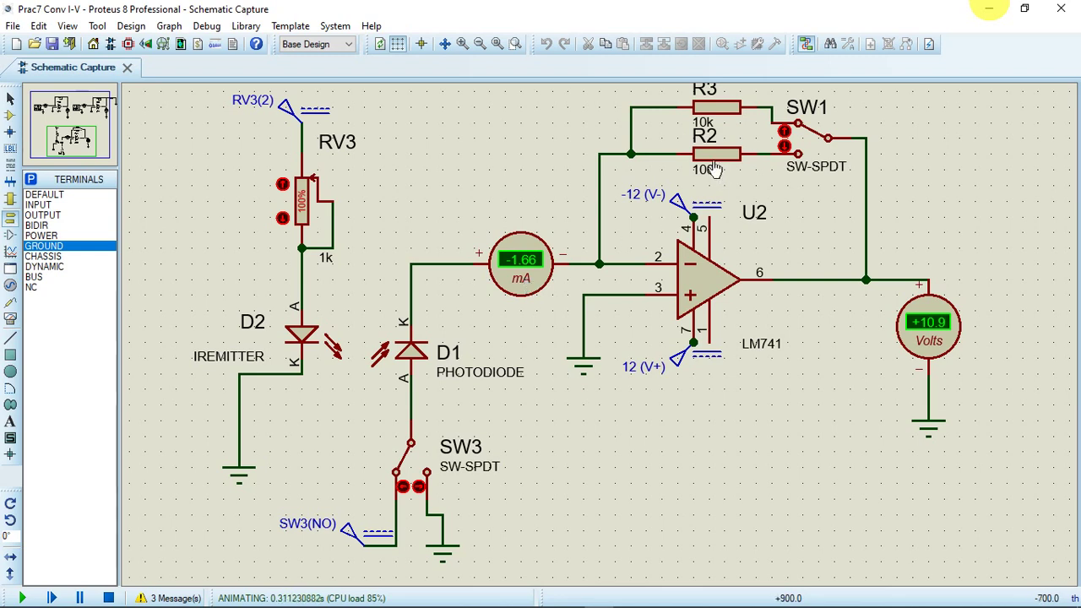
left_click(784, 148)
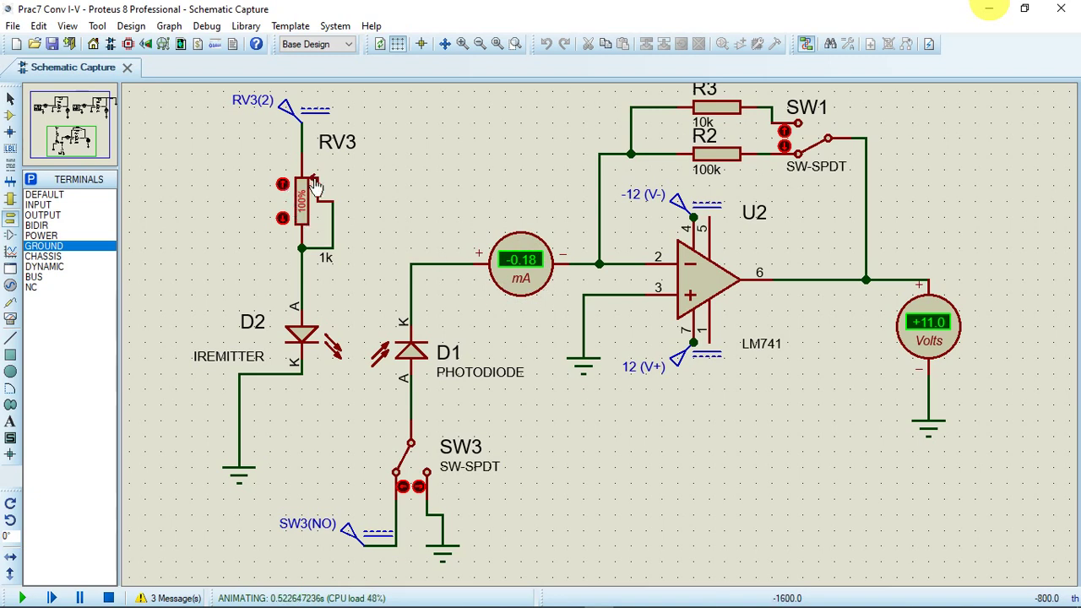
left_click_drag(317, 193, 309, 230)
left_click(301, 232)
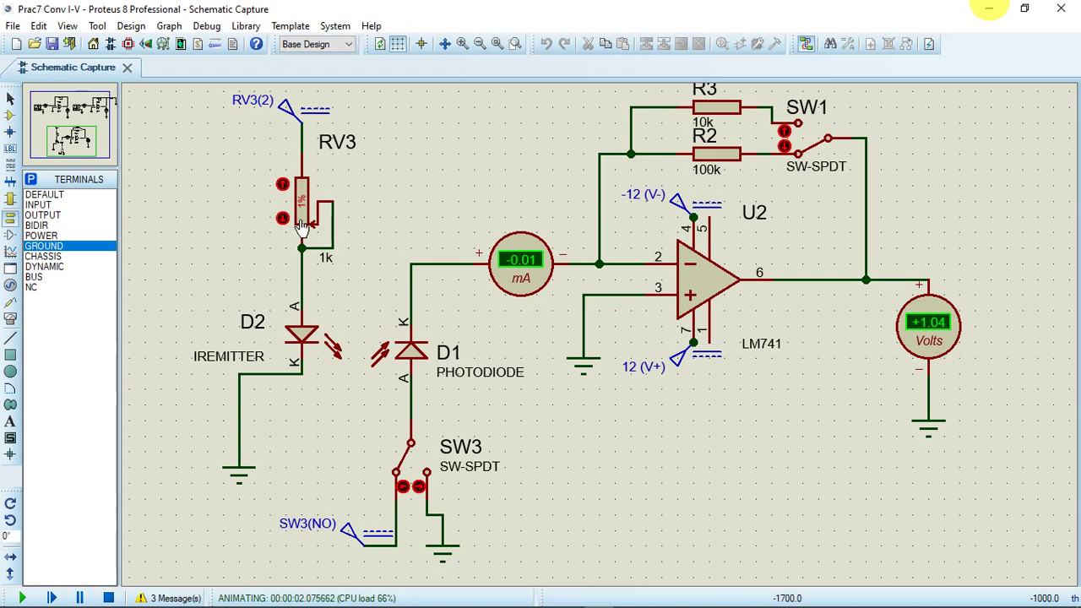
left_click_drag(301, 224, 302, 178)
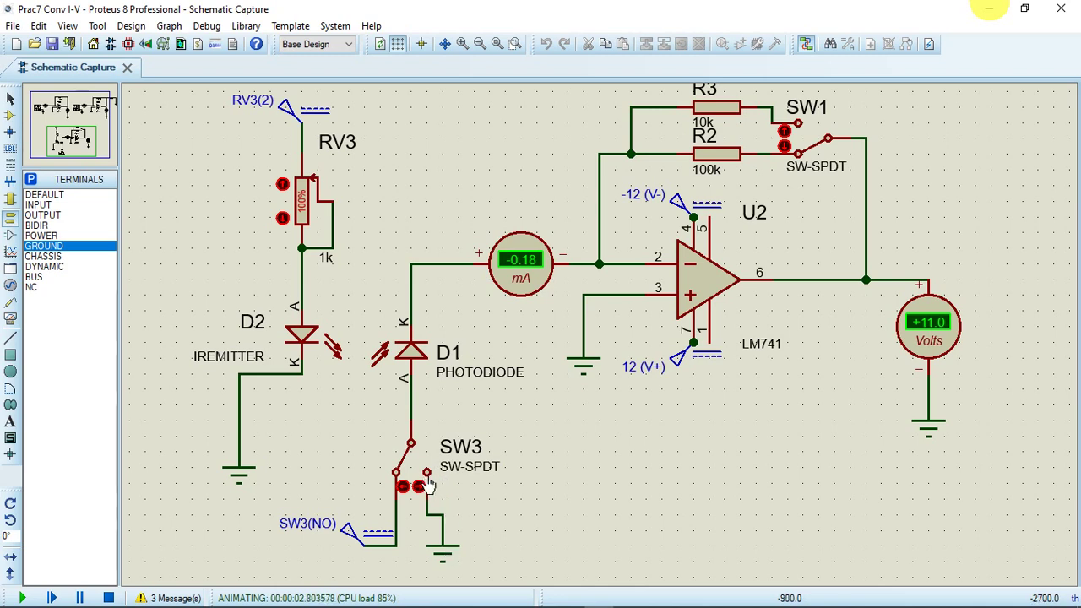
Switch to the Practica 7 PDF, examine the photoconductive and photovoltaic detector circuits in Figura 2, and return to the Proteus schematic.
left_click(986, 9)
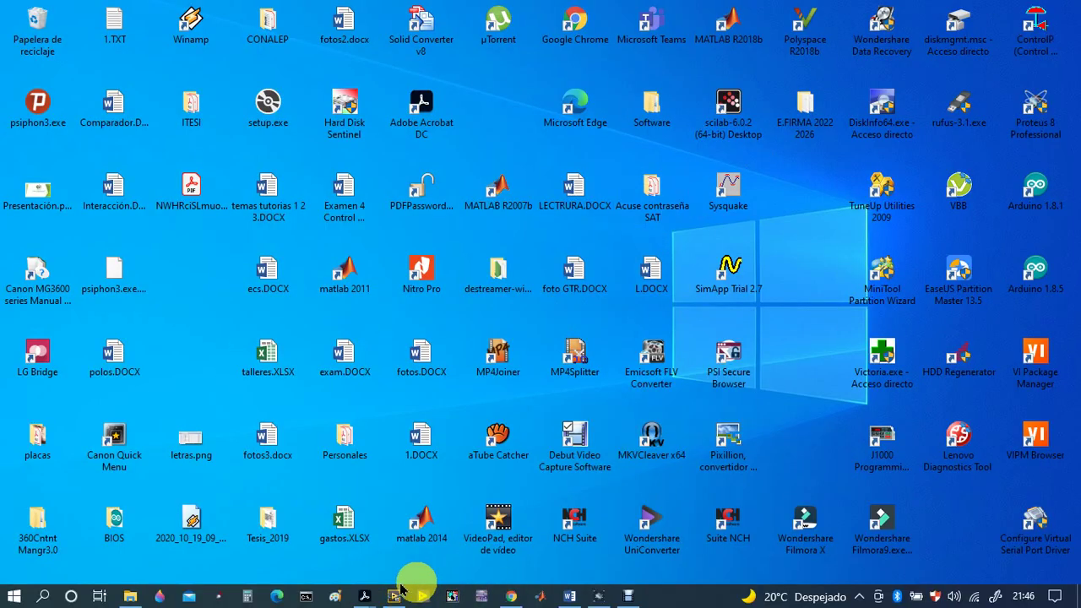
left_click(364, 593)
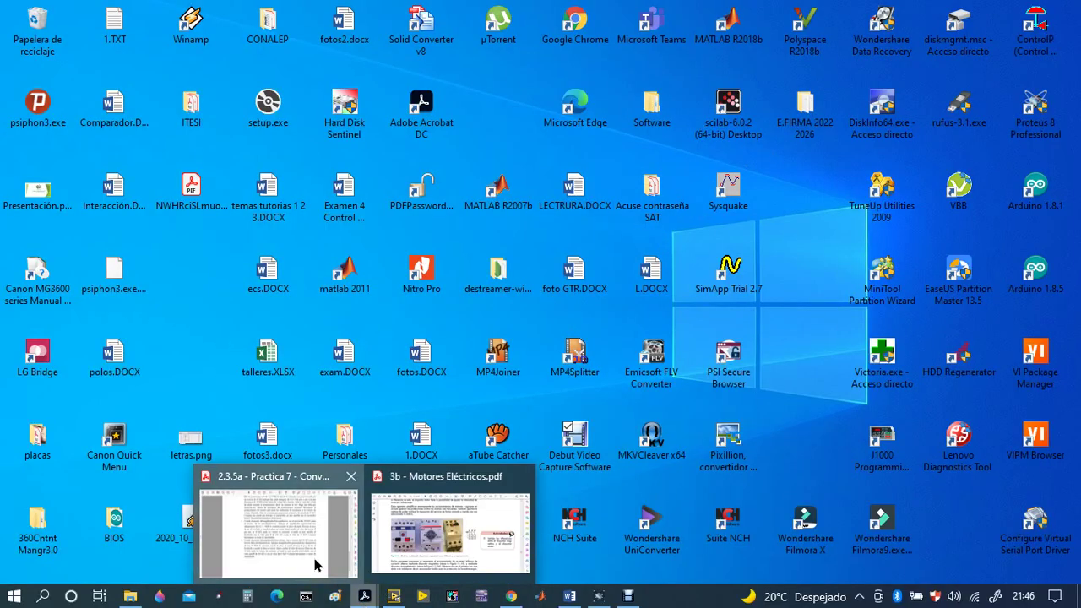
left_click(315, 565)
scroll(415, 490, "up", 12)
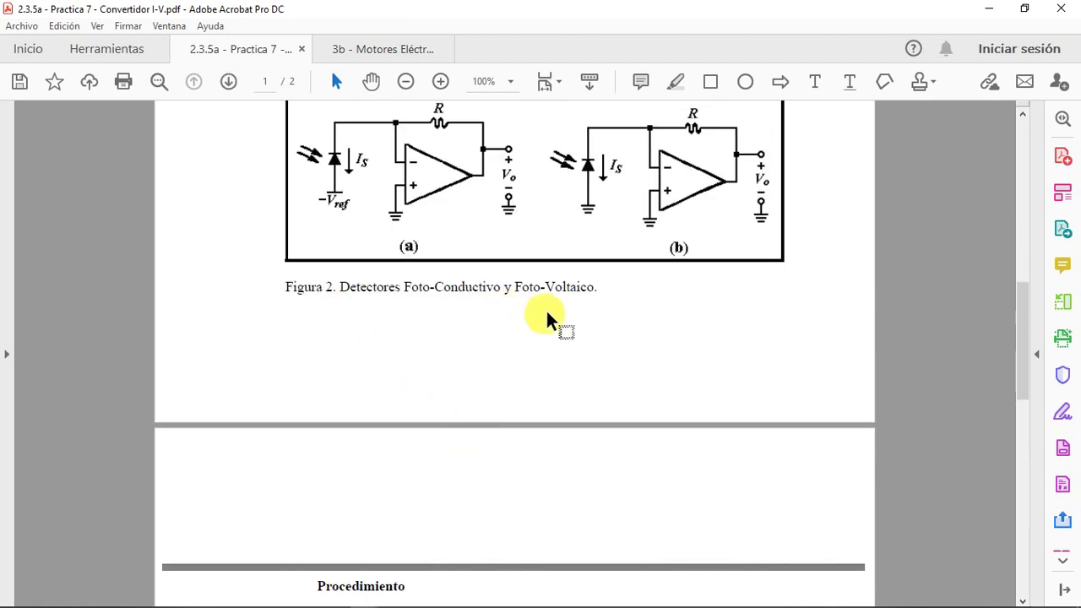
scroll(546, 269, "up", 2)
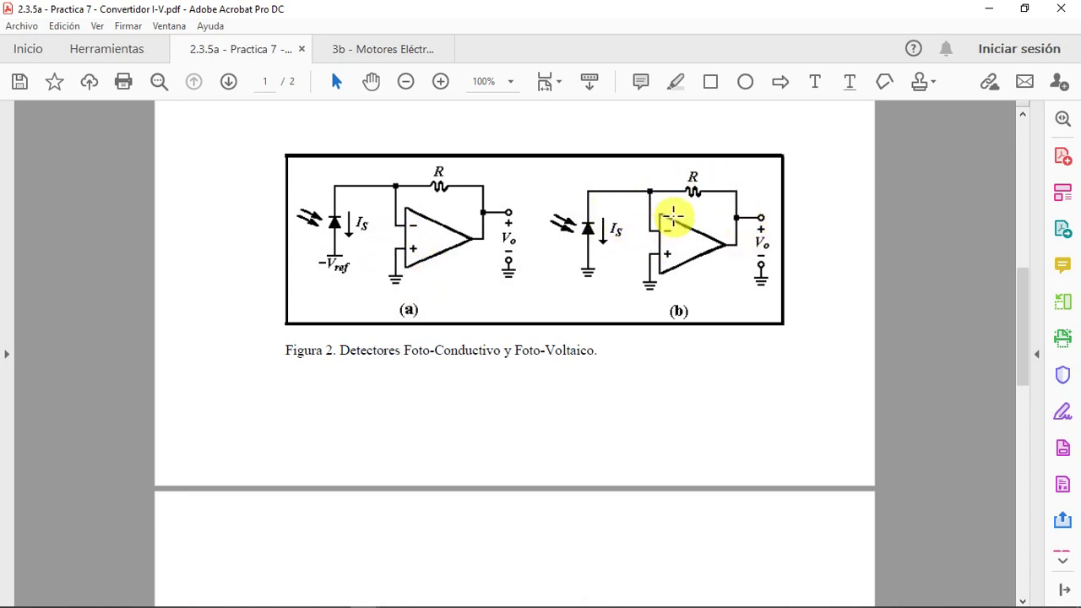
left_click(599, 597)
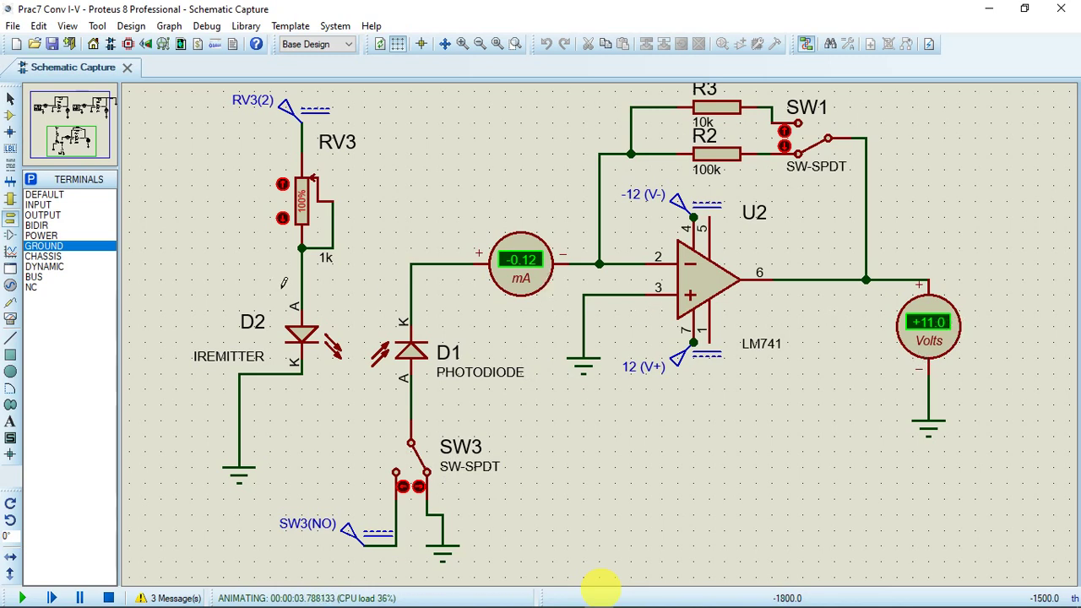
With SW3 switched to ground for the photovoltaic configuration, sweep potentiometer RV3 to its minimum and back to 100%.
left_click(310, 186)
left_click_drag(310, 186, 306, 233)
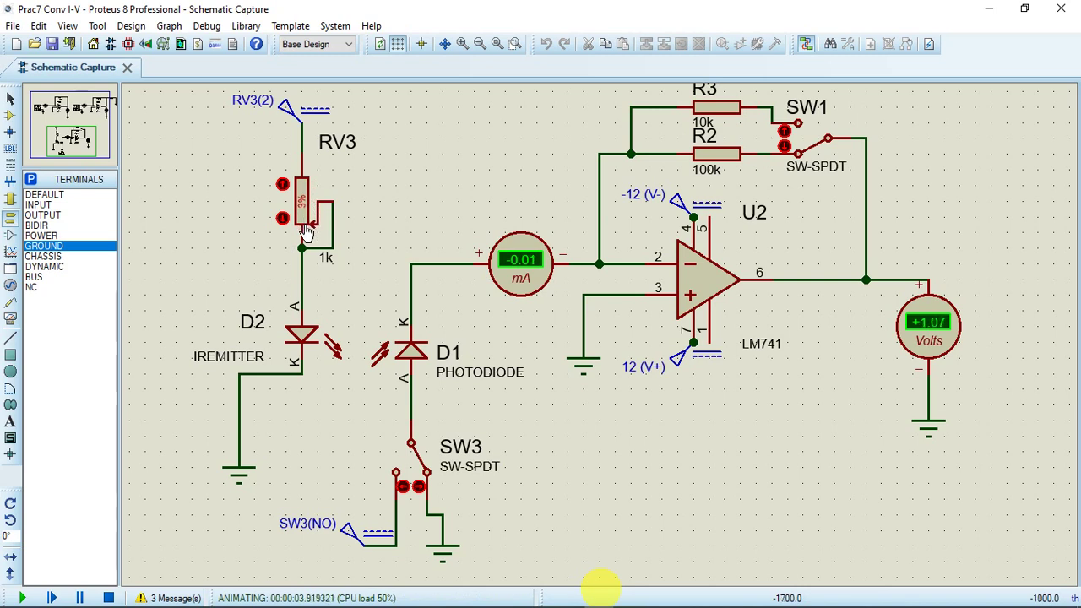
left_click_drag(306, 234, 308, 240)
left_click_drag(309, 230, 308, 176)
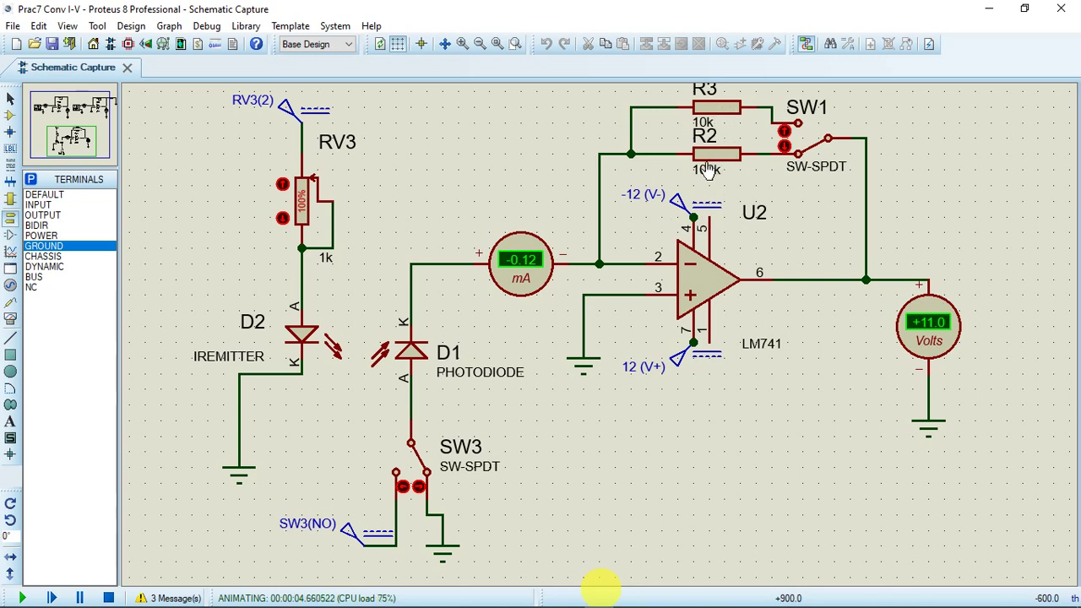
Switch SW1 to the 10k feedback resistor R3 in the photodiode amplifier and review all three circuits on the sheet.
left_click(781, 130)
left_click(784, 132)
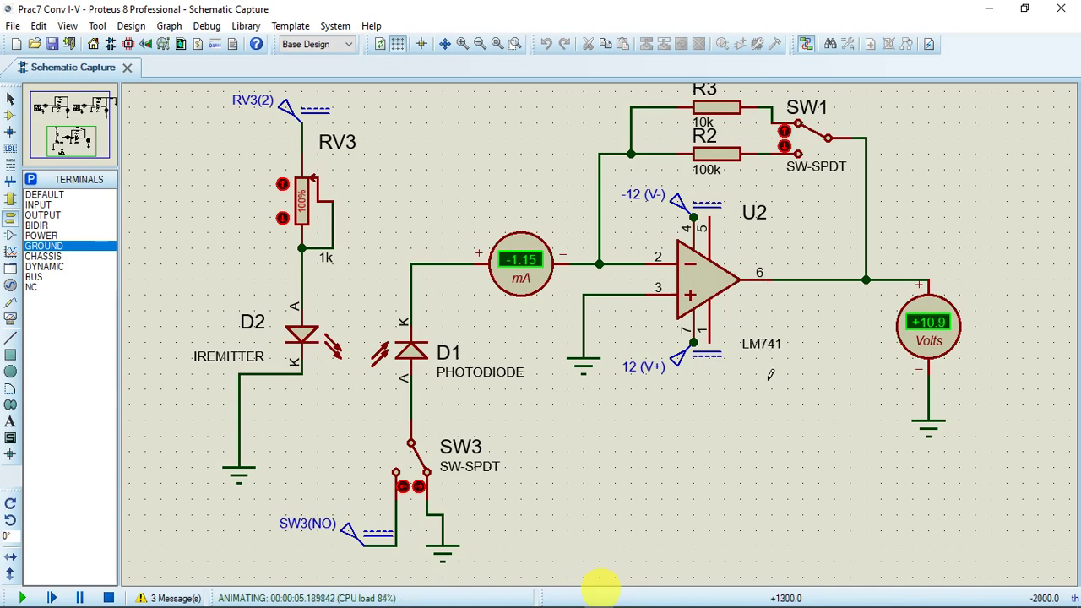
scroll(764, 326, "down", 2)
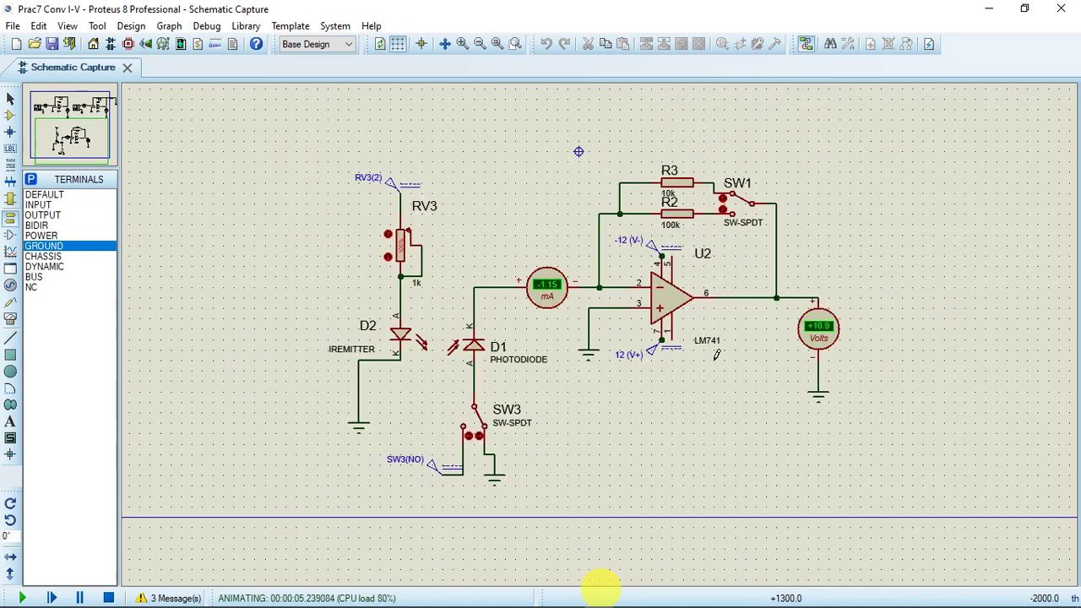
scroll(315, 219, "down", 1)
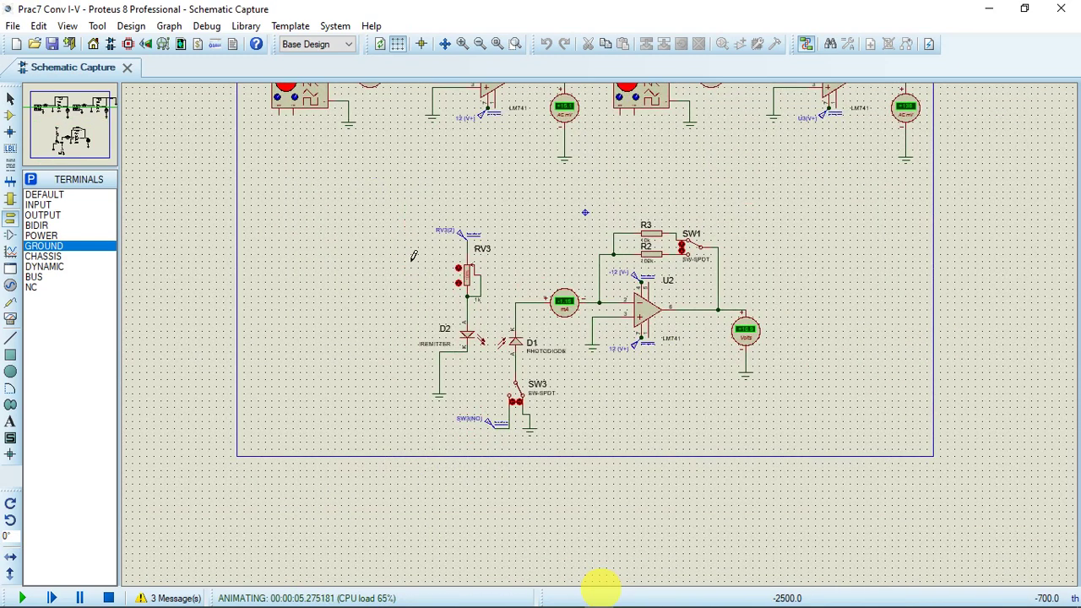
left_click_drag(74, 143, 79, 125)
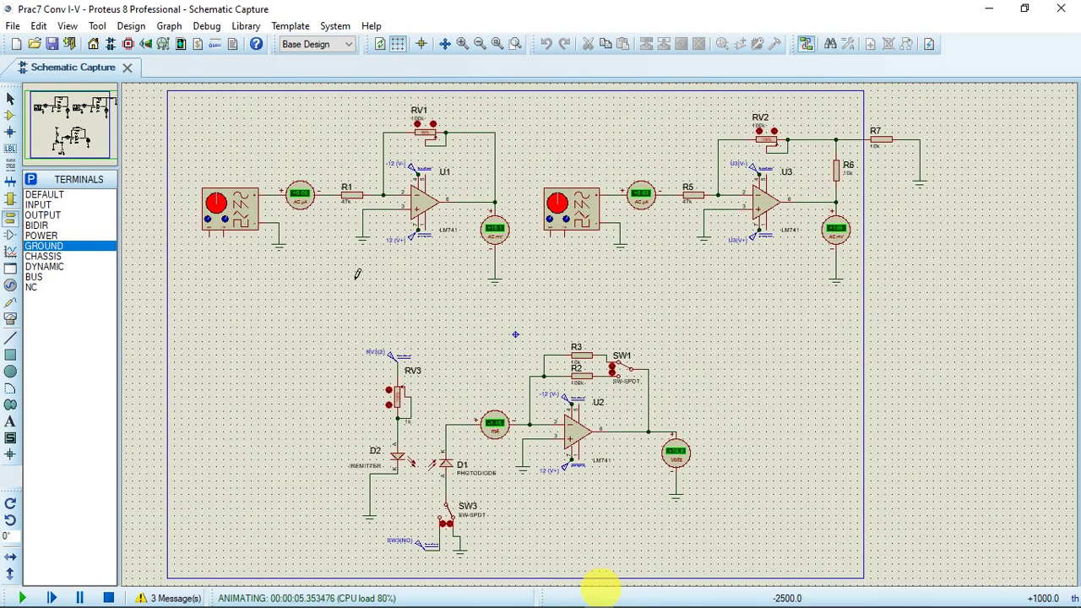